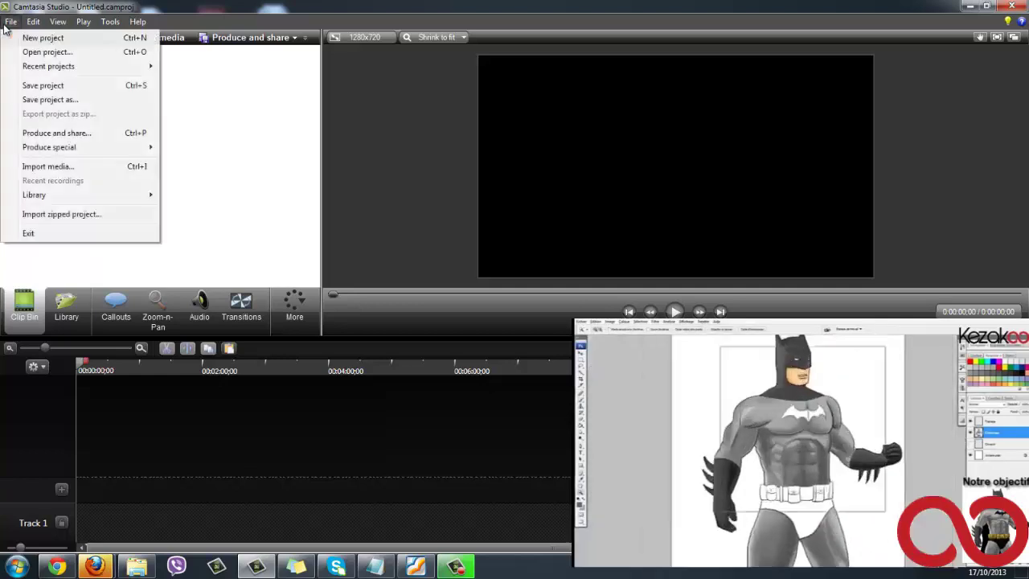
mouse_move(32, 24)
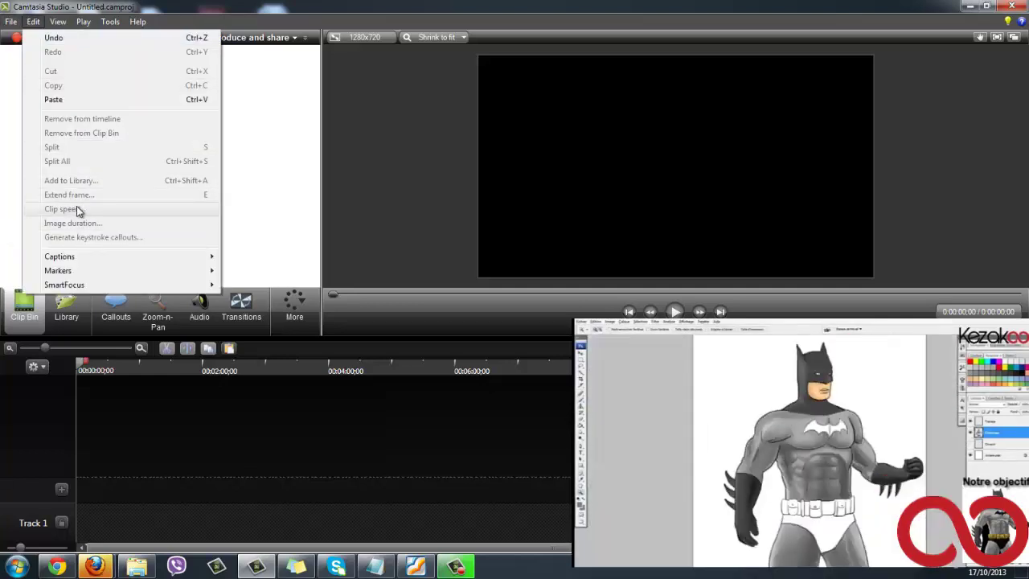
click(245, 217)
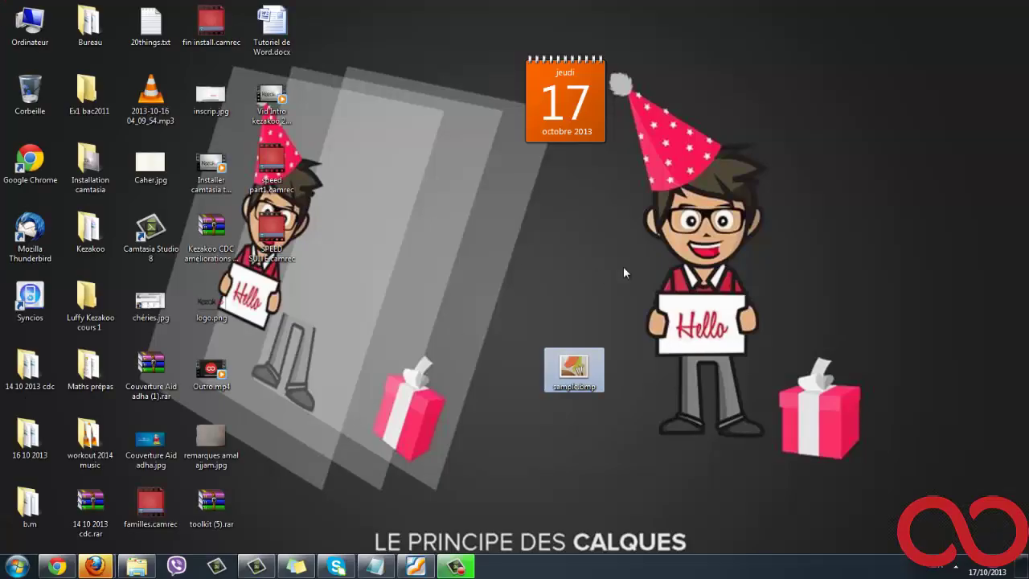
Open sample.bmp from the desktop in Paint, maximize the window and widen the canvas to about 1594 px.
right_click(591, 368)
mouse_move(400, 340)
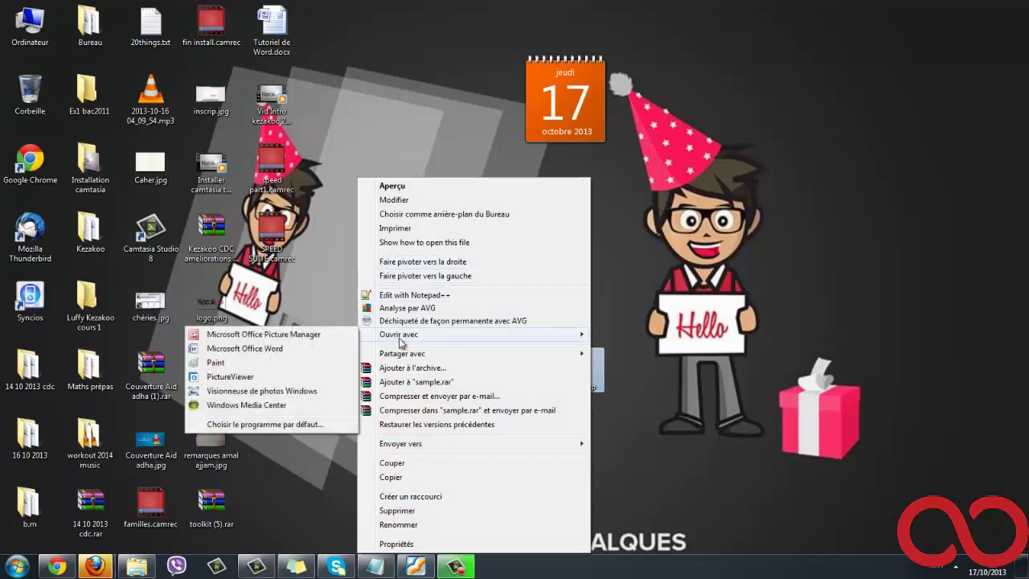
click(248, 362)
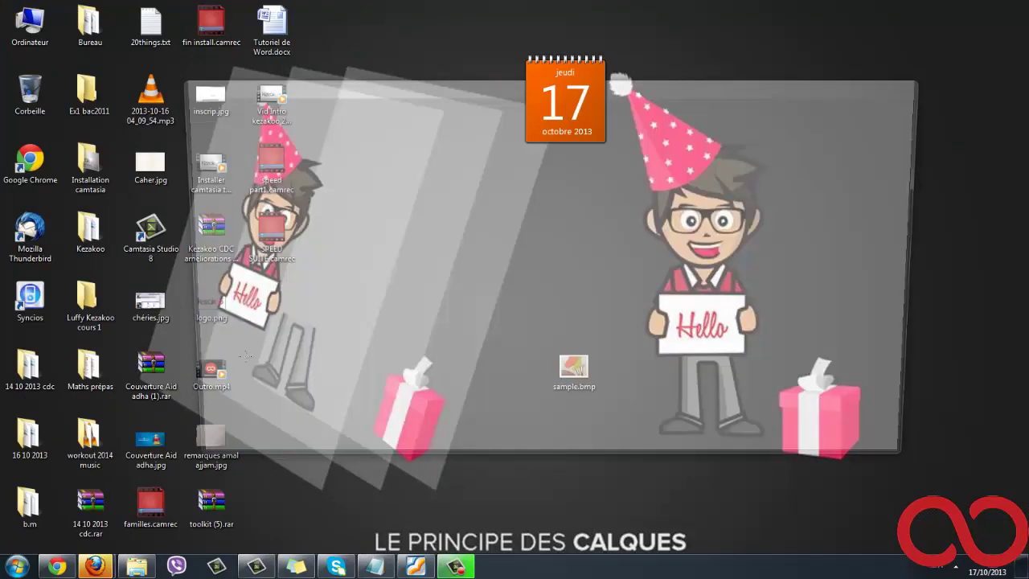
double_click(599, 92)
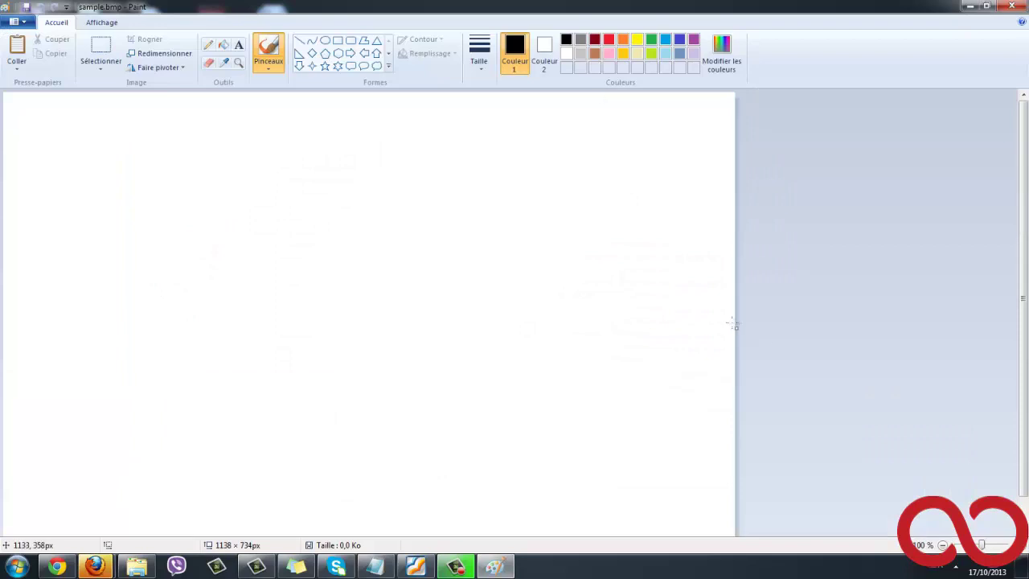
drag(736, 327, 1028, 325)
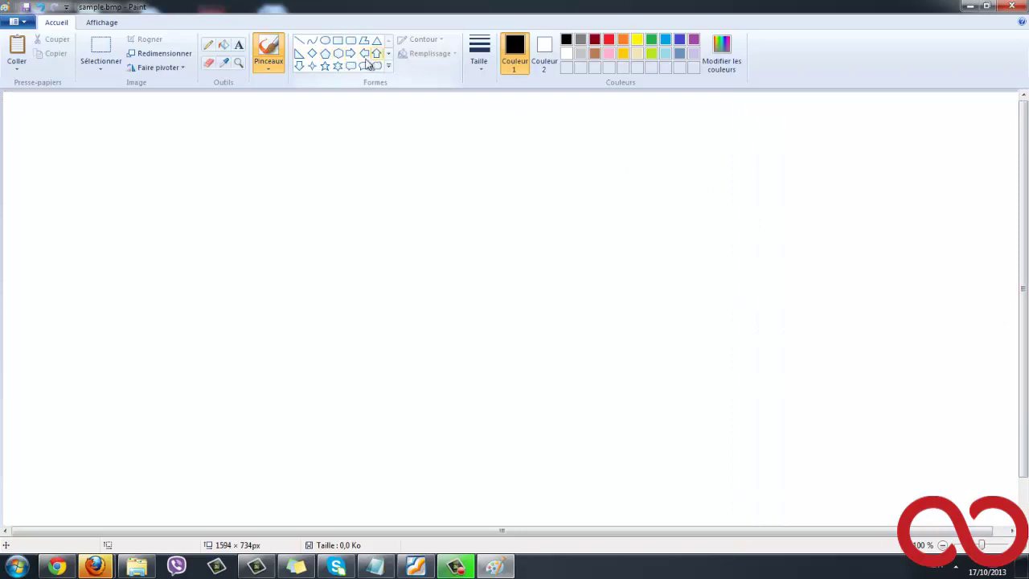
Draw two black oval eyes, the first about 100 × 118 px, with a smiling mouth outline below them.
click(325, 41)
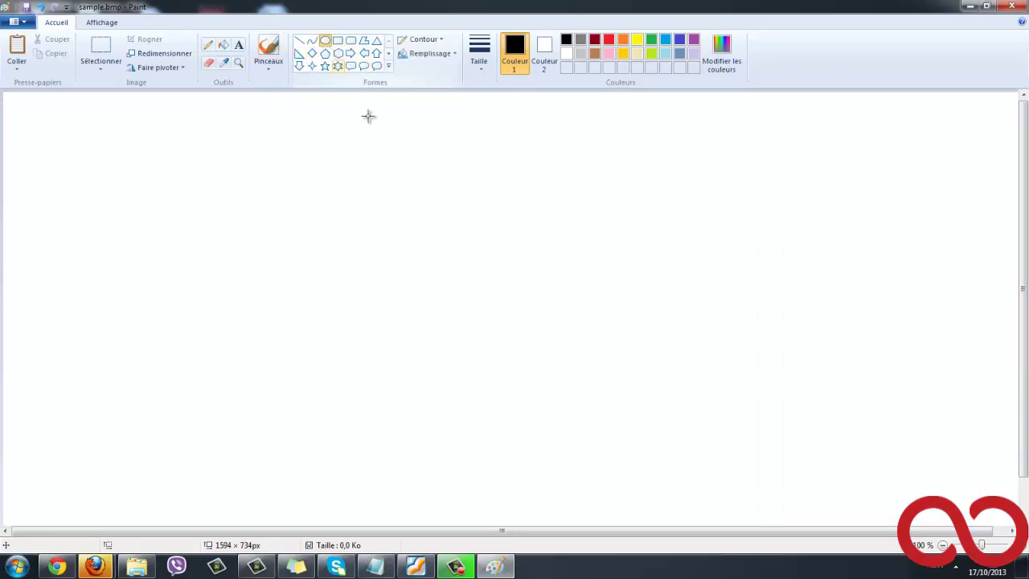
drag(402, 193, 342, 262)
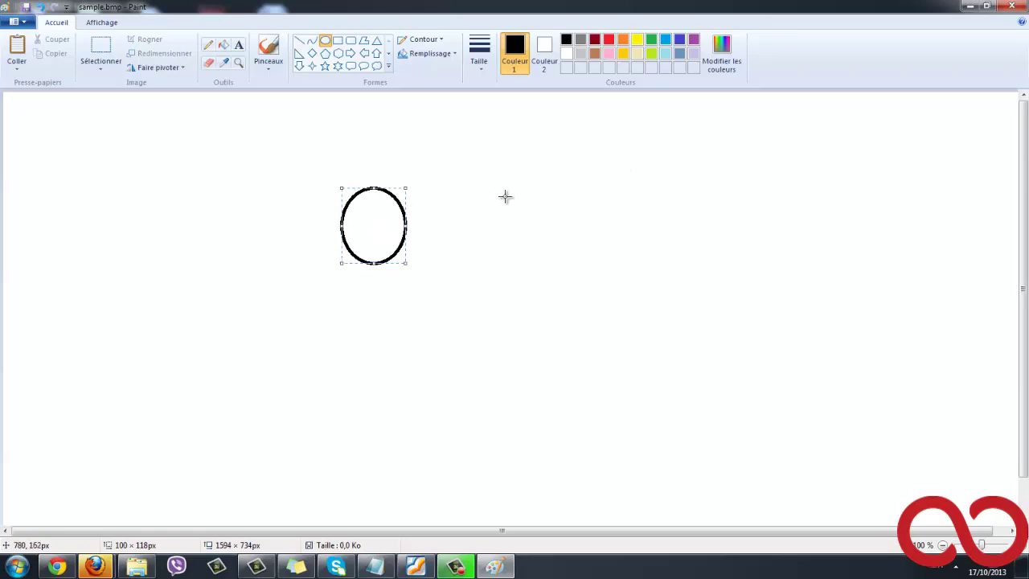
drag(506, 195, 448, 266)
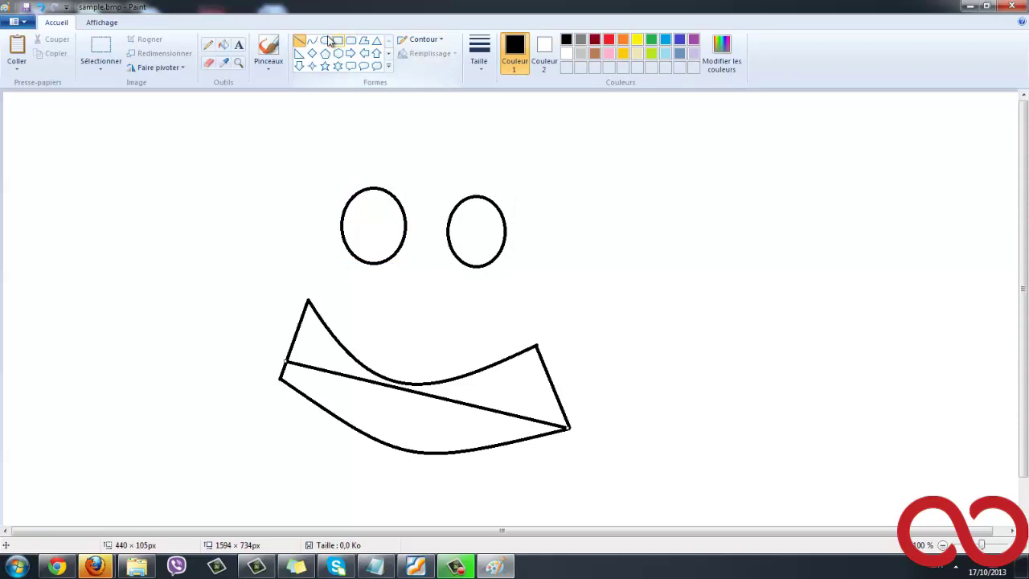
Fill the lower section of the mouth with red.
click(223, 44)
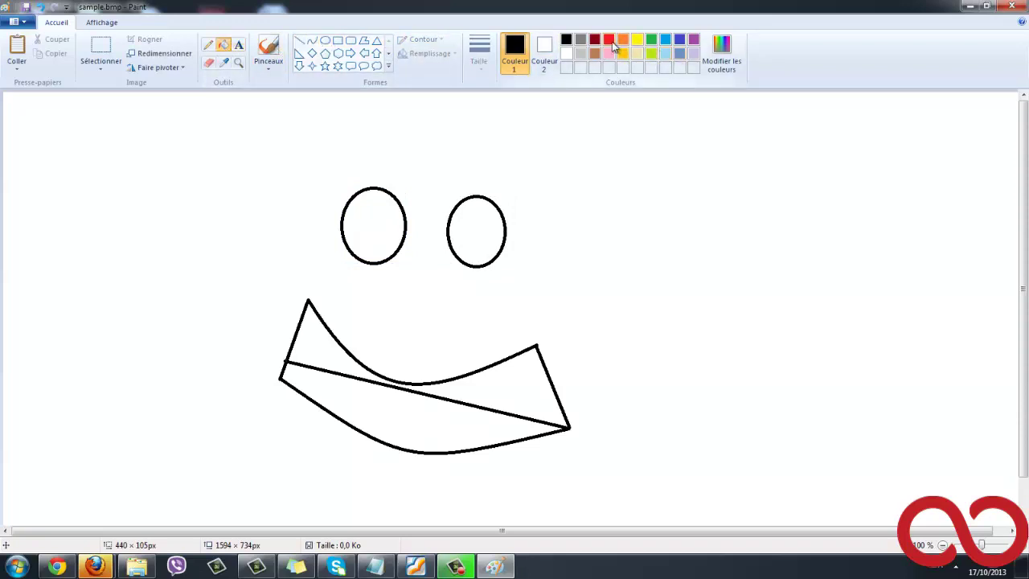
click(610, 42)
click(396, 397)
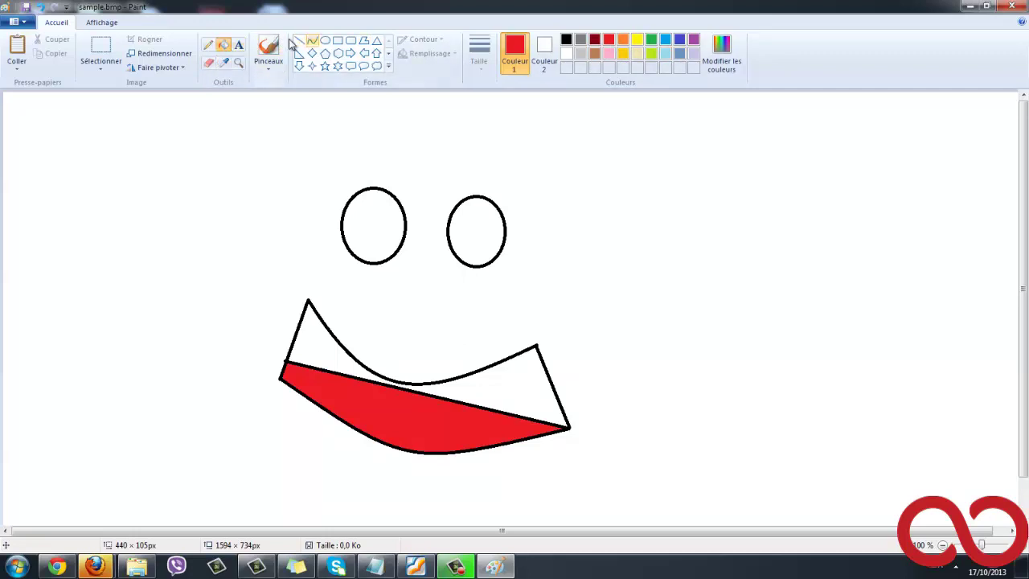
Draw red circles as pupils and face outline, plus an angular black nose, discarding the extra vertical line beside the face.
click(325, 41)
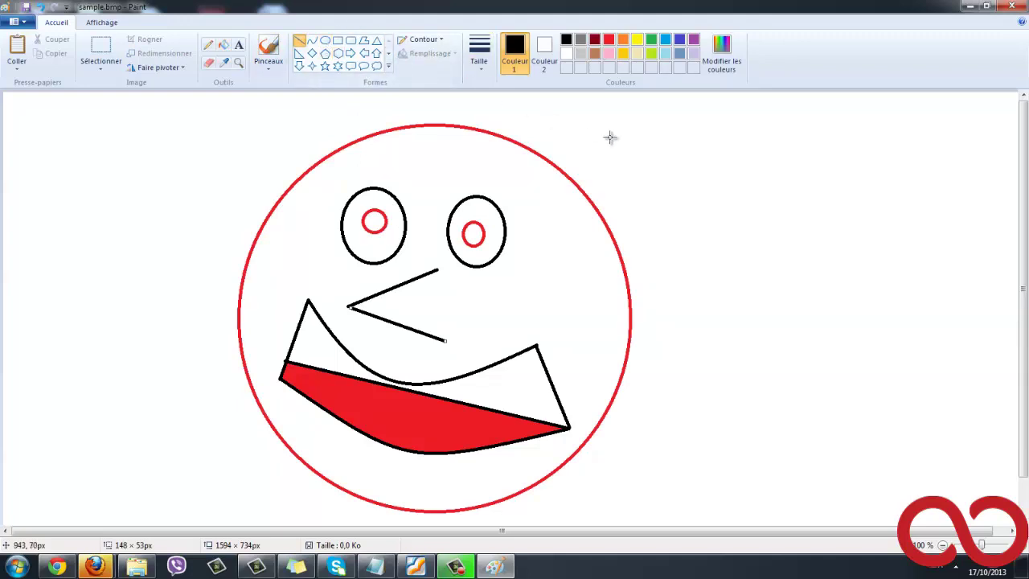
drag(657, 134, 657, 223)
key(Escape)
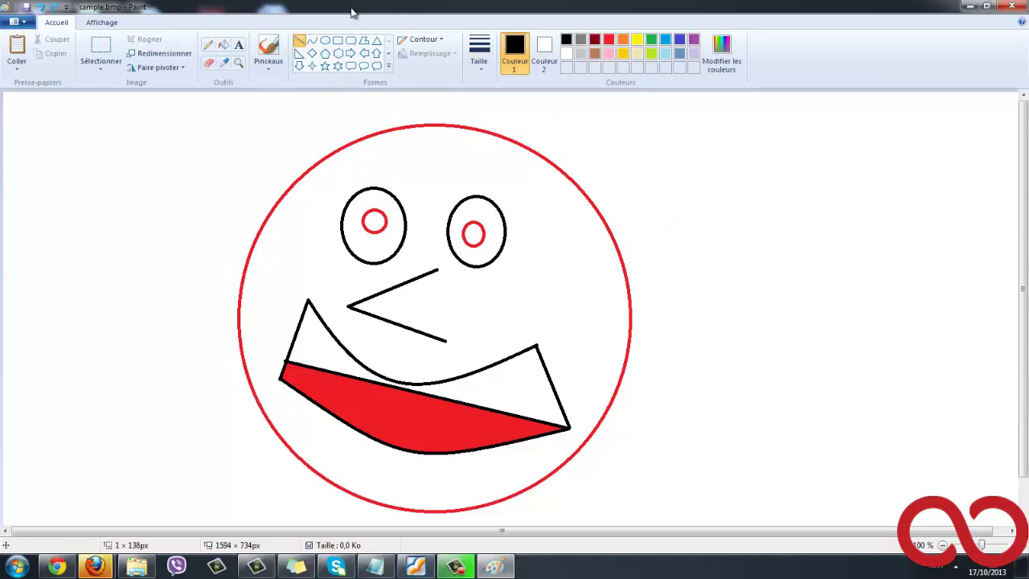
Handwrite a word beginning with "Ke" in black beside the face using the second calligraphy brush at the thinnest size.
click(270, 68)
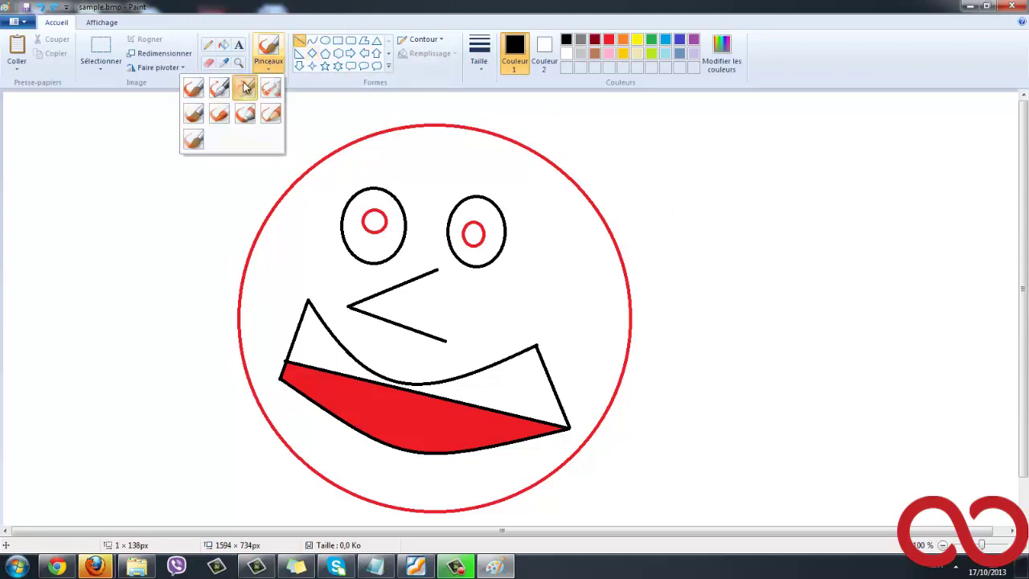
click(245, 87)
click(474, 63)
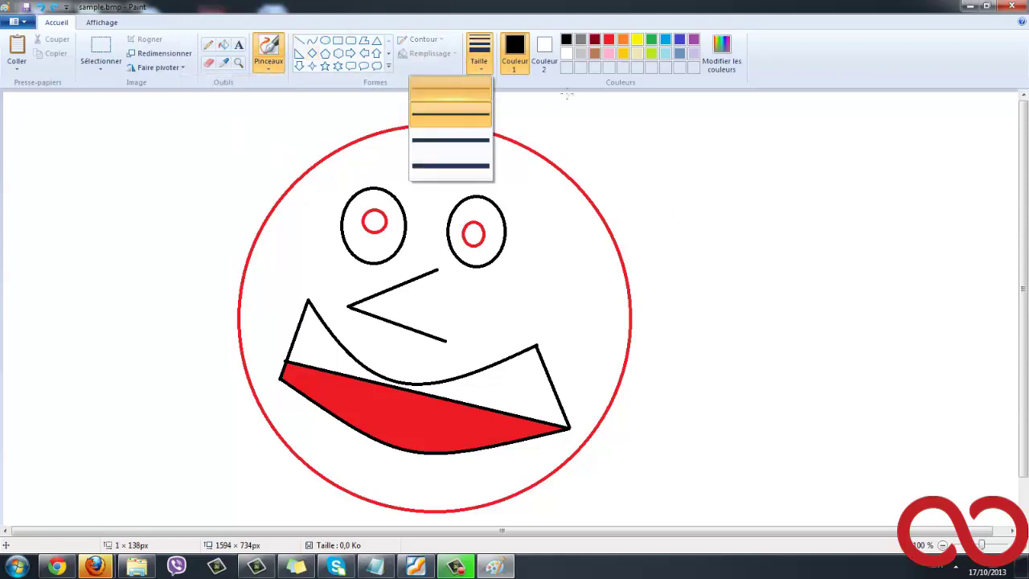
click(458, 86)
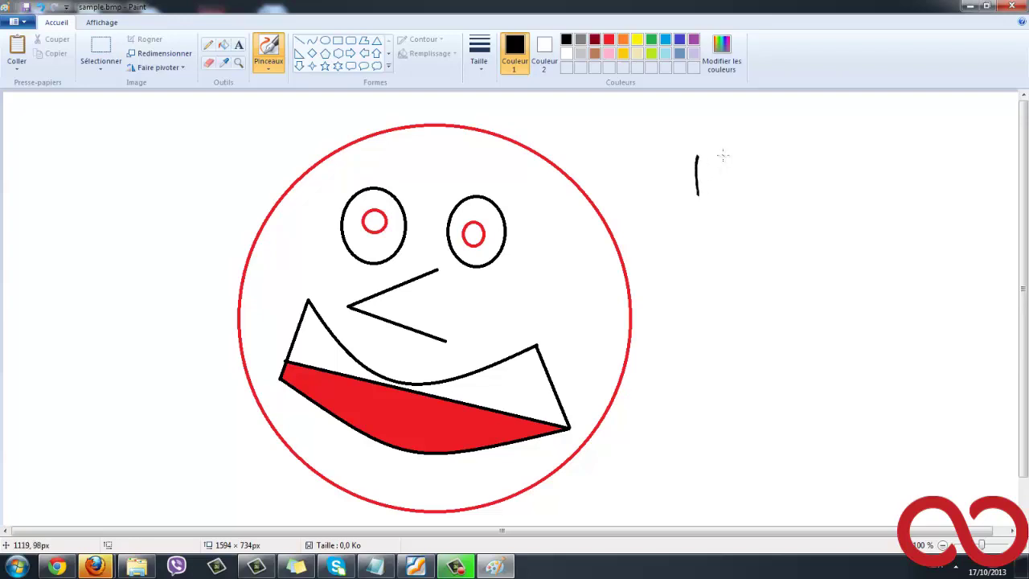
drag(723, 155, 696, 181)
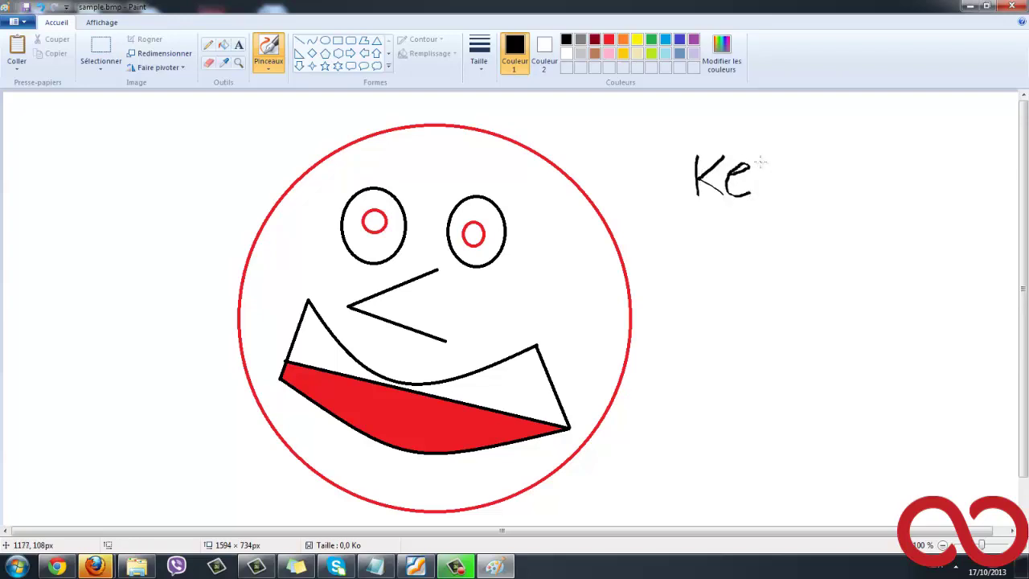
mouse_move(793, 164)
mouse_down()
mouse_move(748, 208)
mouse_move(801, 199)
mouse_move(817, 169)
mouse_move(833, 210)
mouse_move(852, 192)
mouse_up()
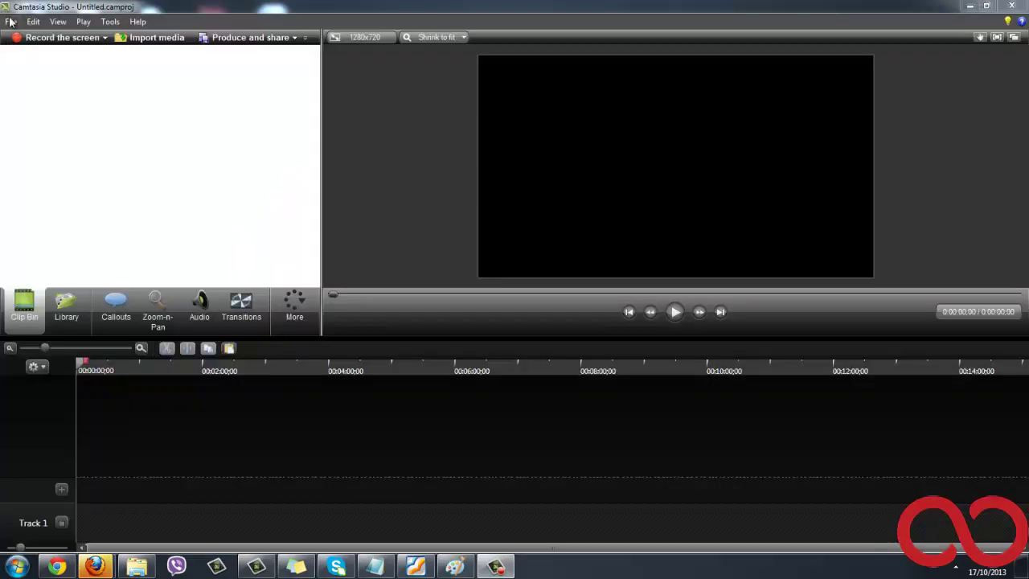
Switch to Camtasia Studio, import speedy1.camrec from the desktop and place it at the start of the timeline on Track 2.
click(10, 21)
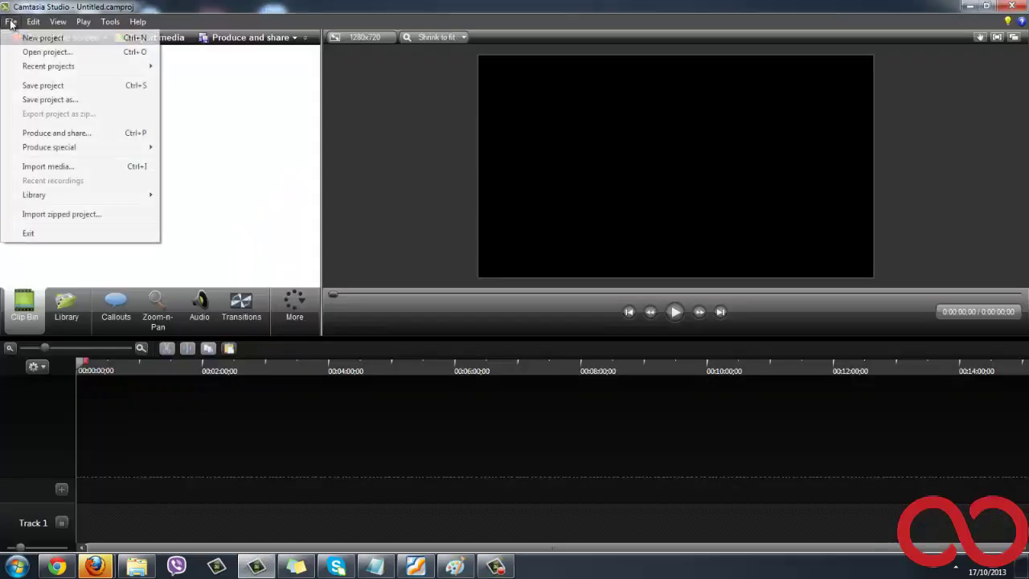
click(56, 168)
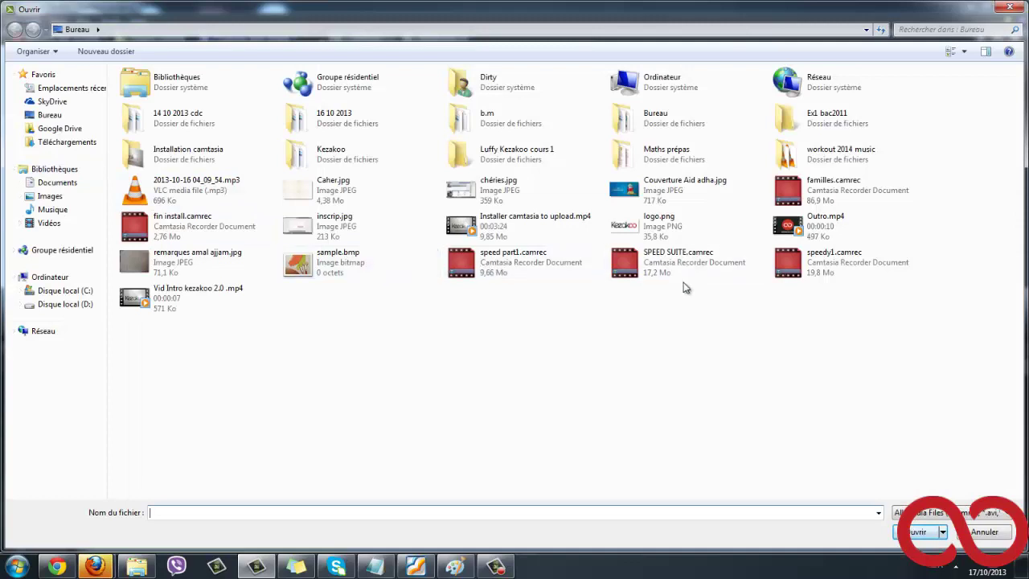
double_click(832, 262)
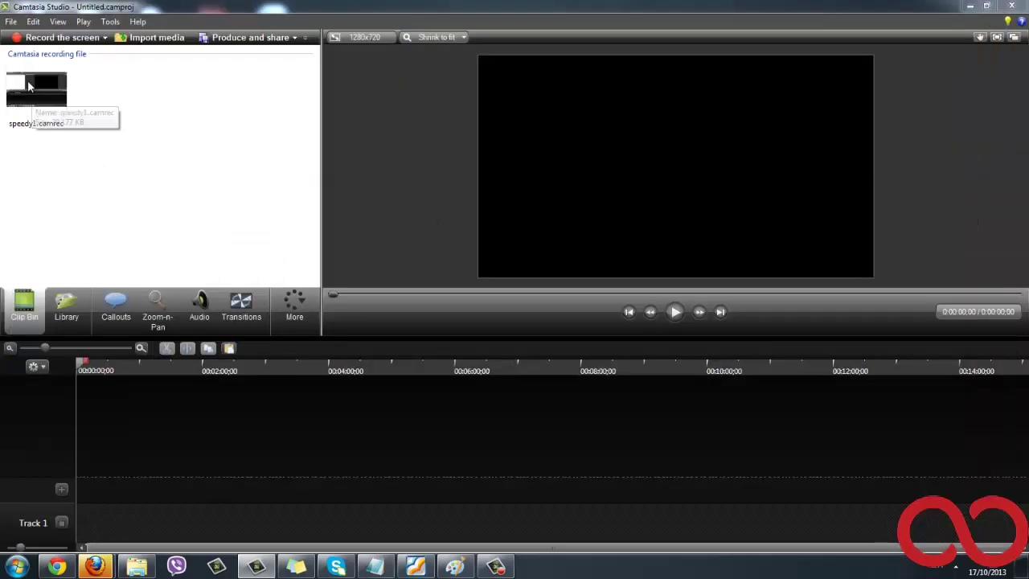
drag(33, 87, 56, 480)
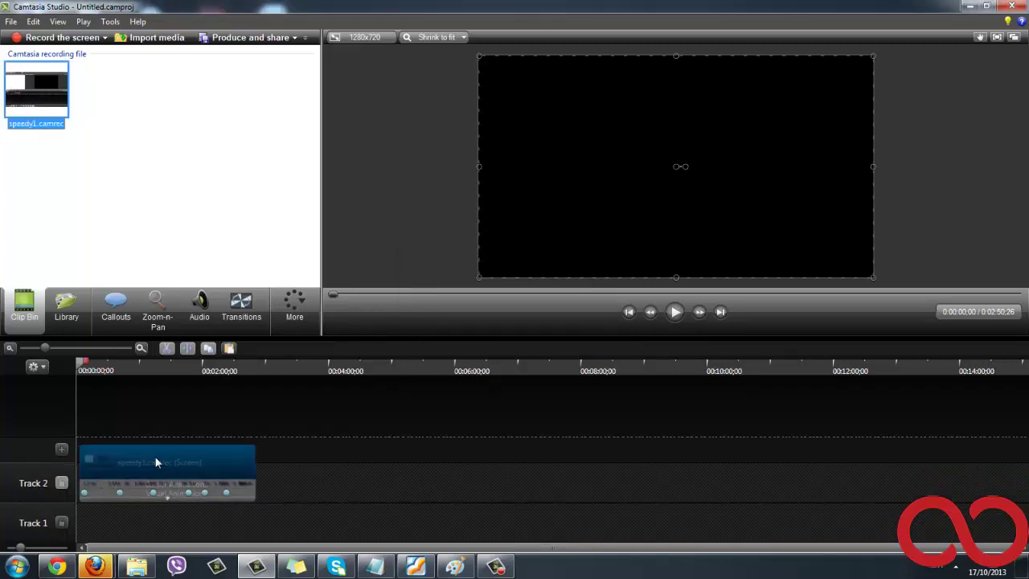
Delete all visual animations on the speedy1.camrec clip.
click(82, 494)
right_click(83, 494)
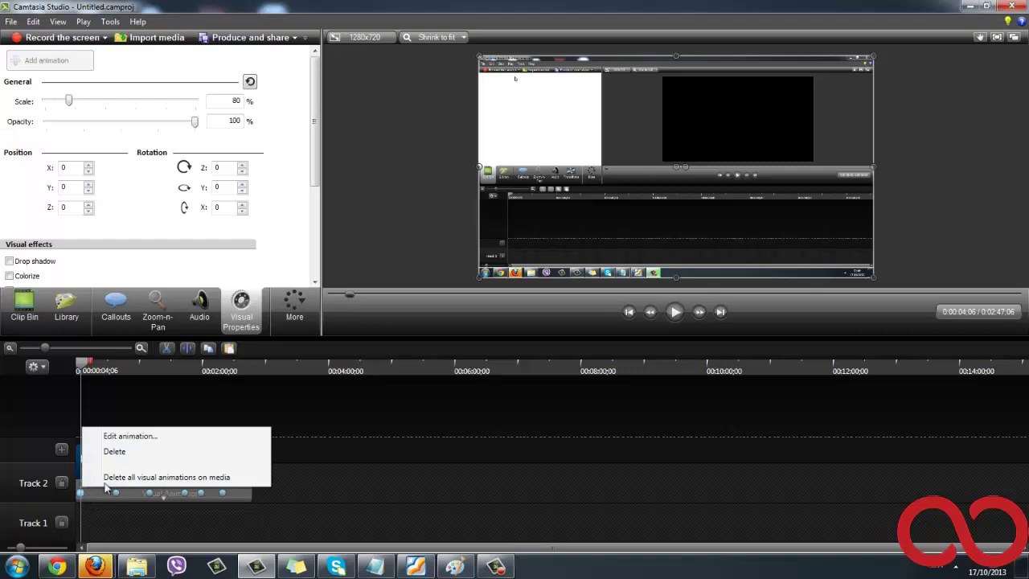
click(115, 476)
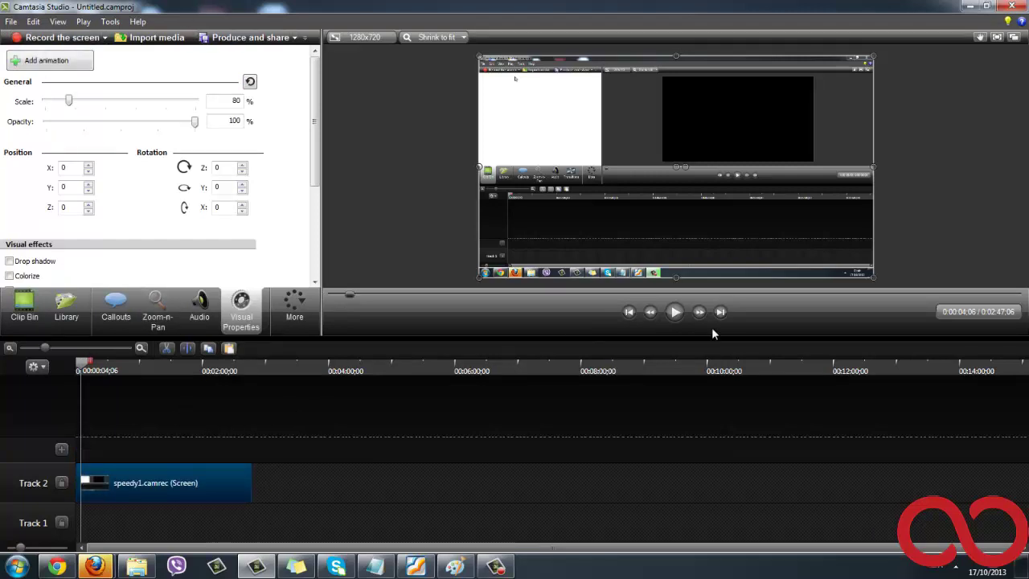
Cut out the part of the recording after 0:00:43;10 and paste it back as a separate clip right behind the first on Track 2.
mouse_move(80, 366)
mouse_down()
mouse_move(259, 374)
mouse_move(247, 384)
mouse_move(256, 382)
mouse_up()
key(ctrl+x)
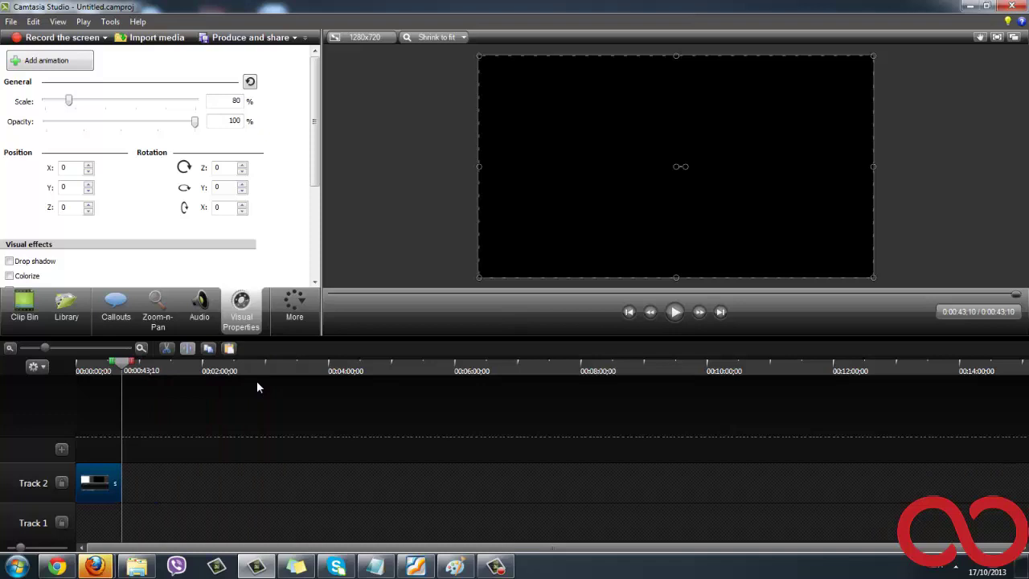
key(ctrl+v)
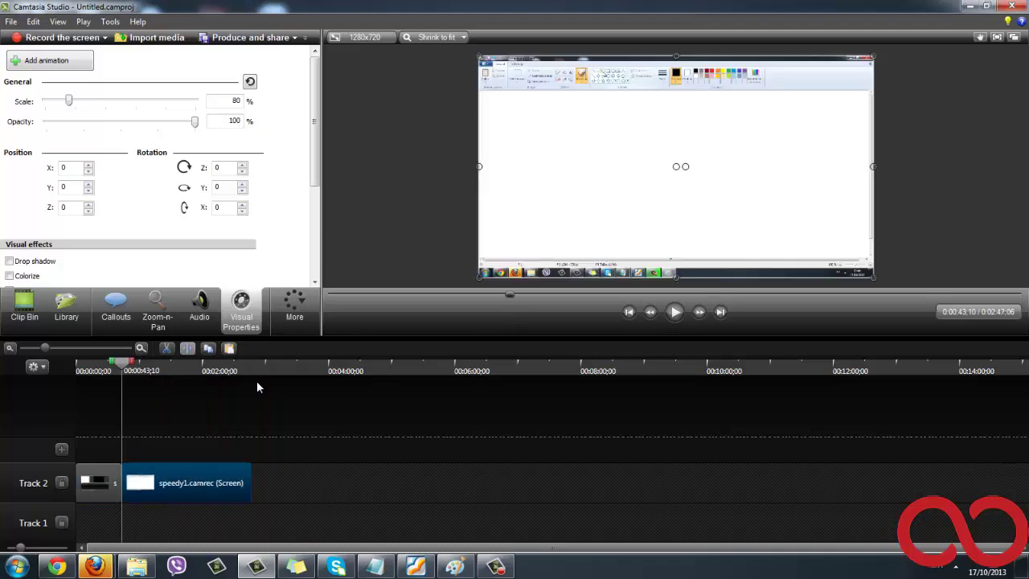
right_click(199, 469)
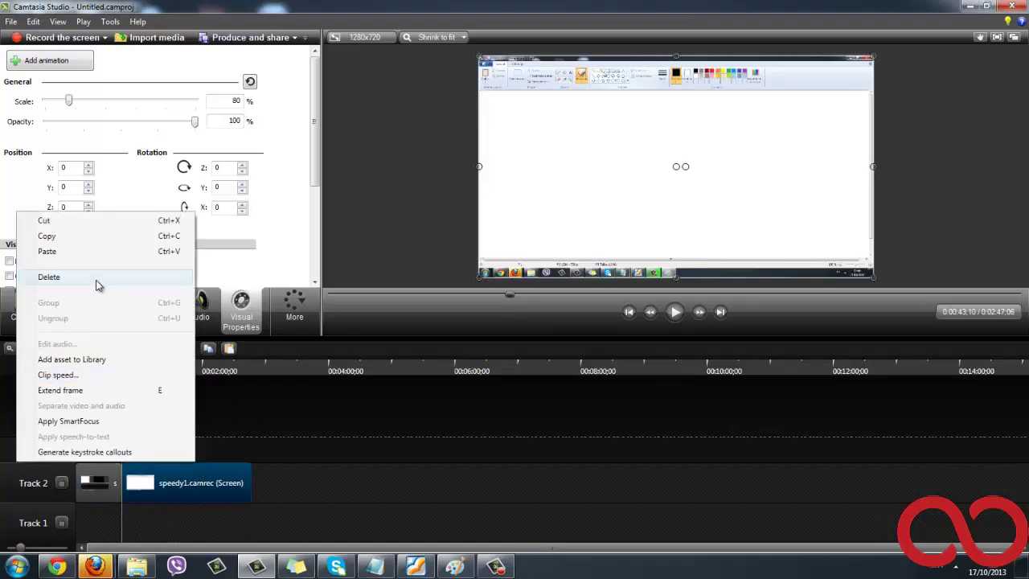
click(44, 222)
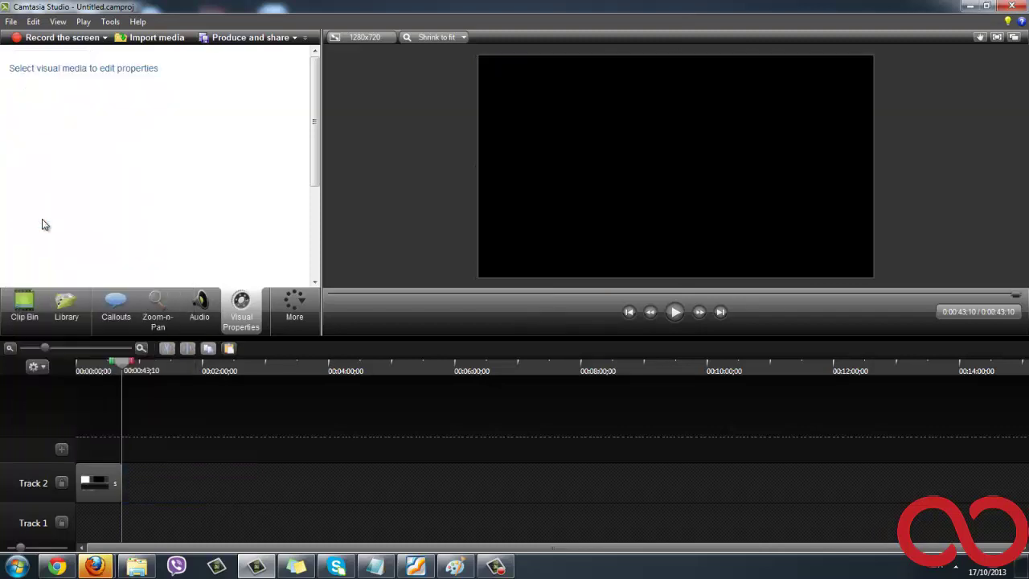
key(ctrl+v)
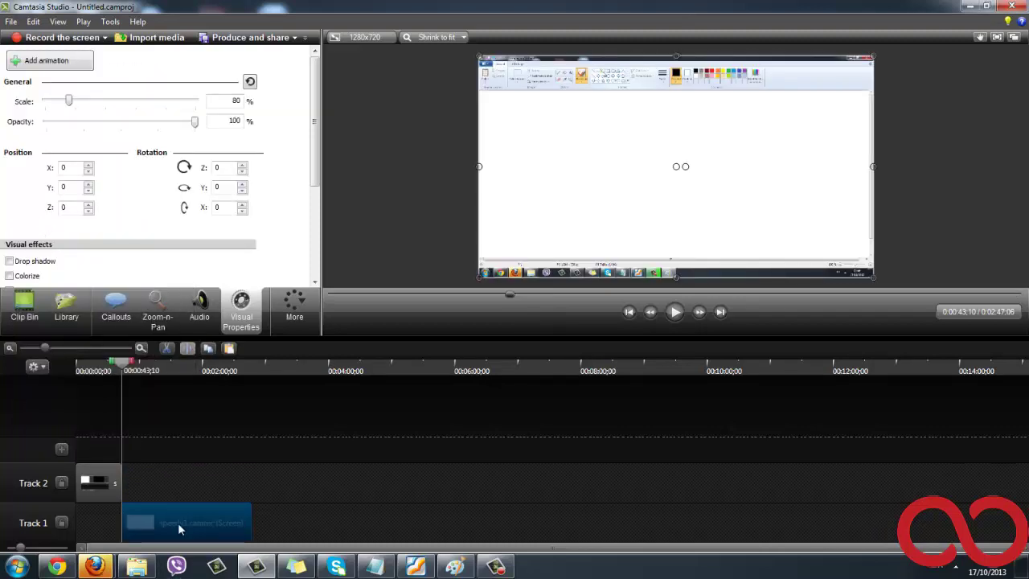
drag(178, 522, 180, 487)
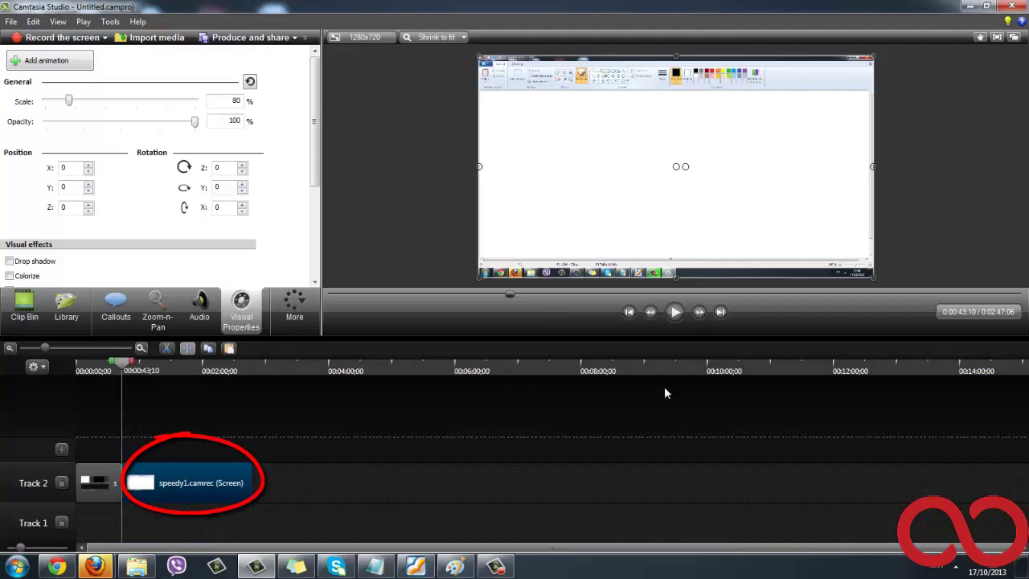
Set the second clip's speed to 400% of the original clip speed and play back the accelerated drawing.
click(674, 311)
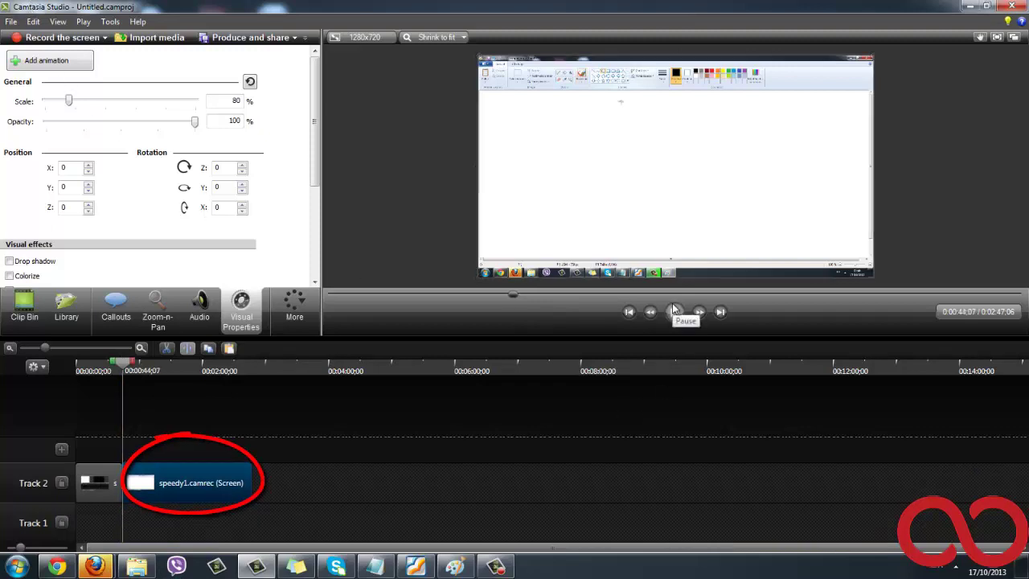
click(674, 311)
click(33, 22)
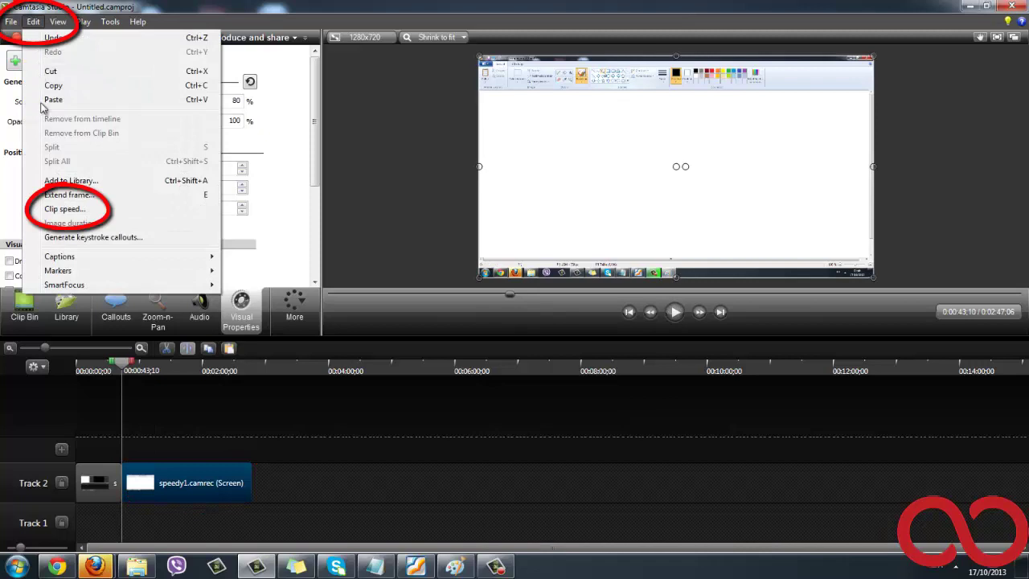
click(64, 209)
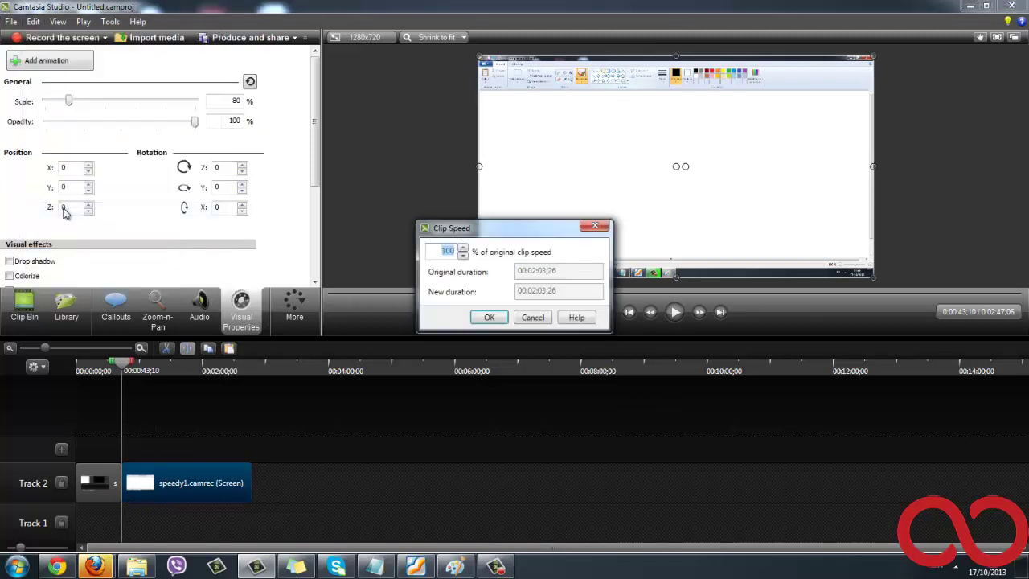
key(BackSpace)
text(5)
key(BackSpace)
text(4)
key(Return)
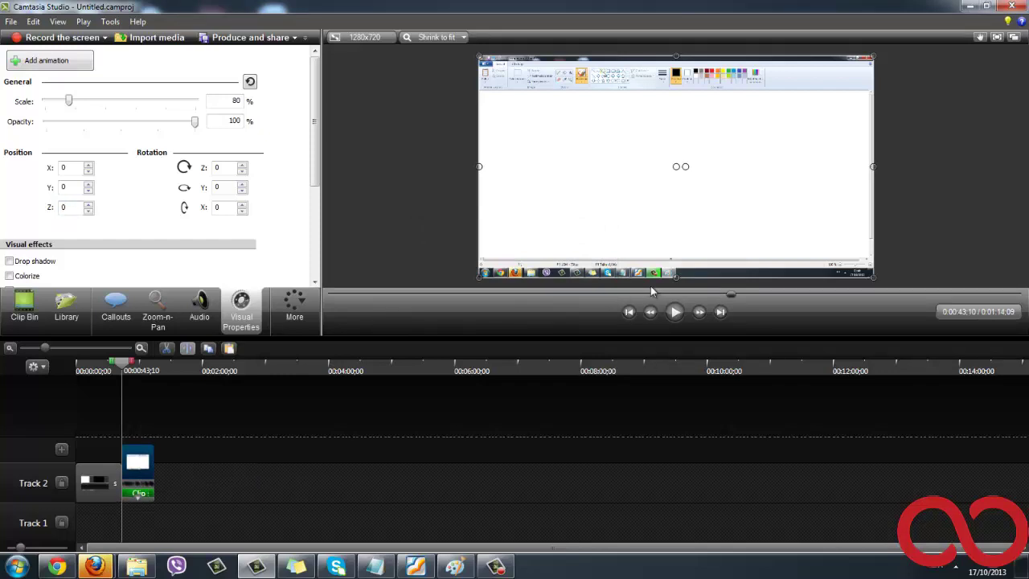
click(674, 312)
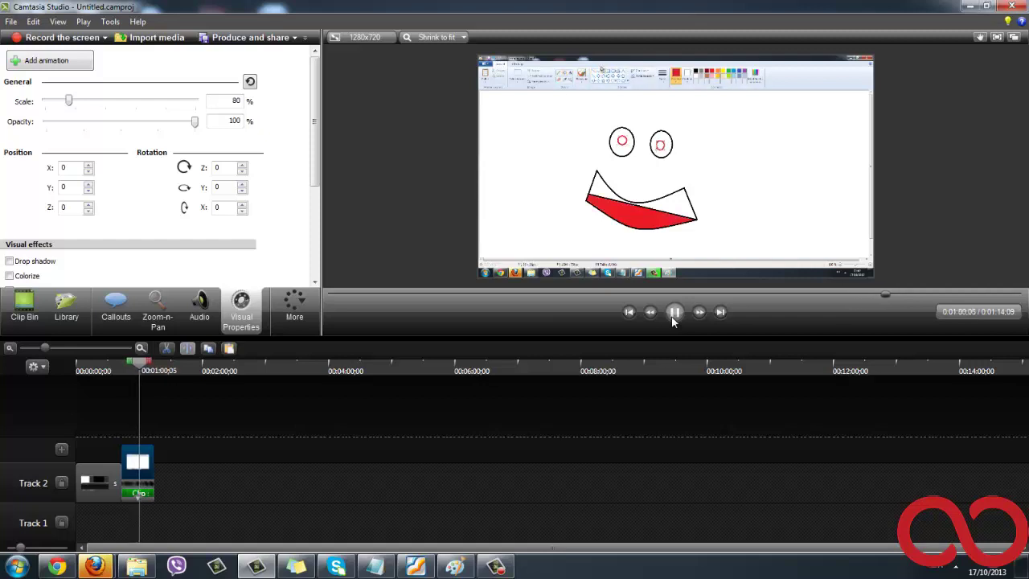
Set the second clip's speed to 900% of the original clip speed and play it back from its start at 0:00:43;10.
click(673, 316)
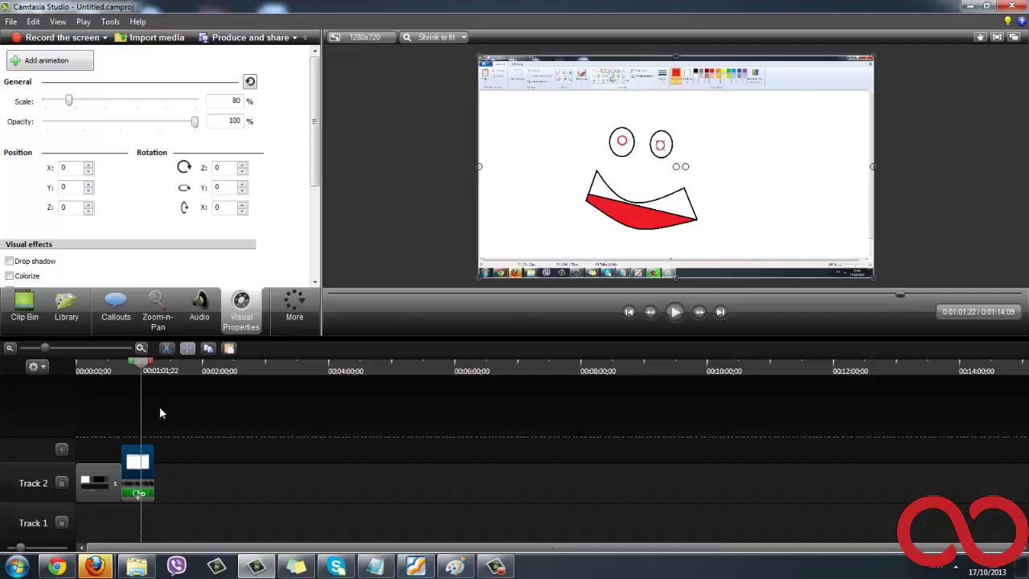
click(32, 21)
click(110, 210)
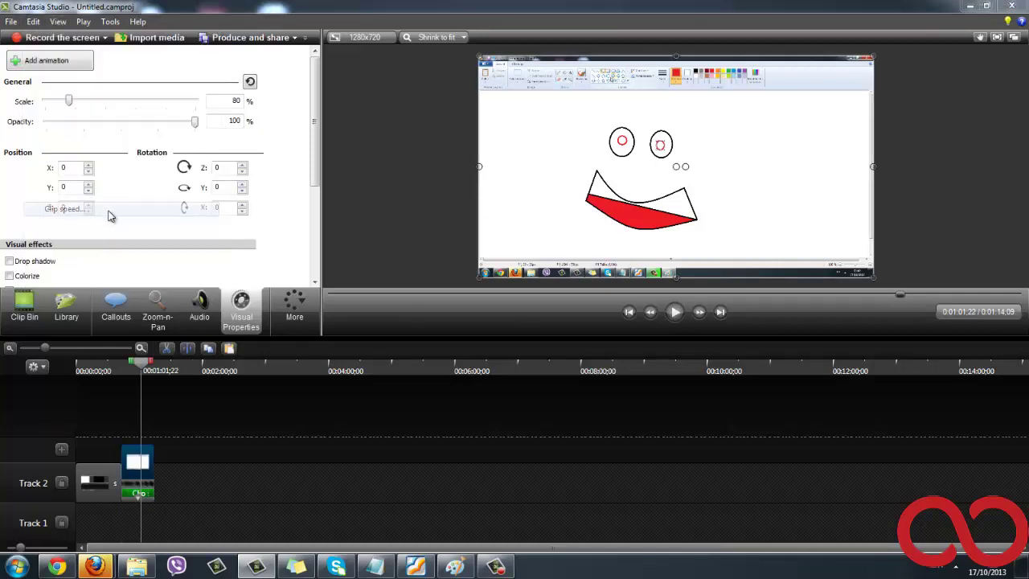
key(BackSpace)
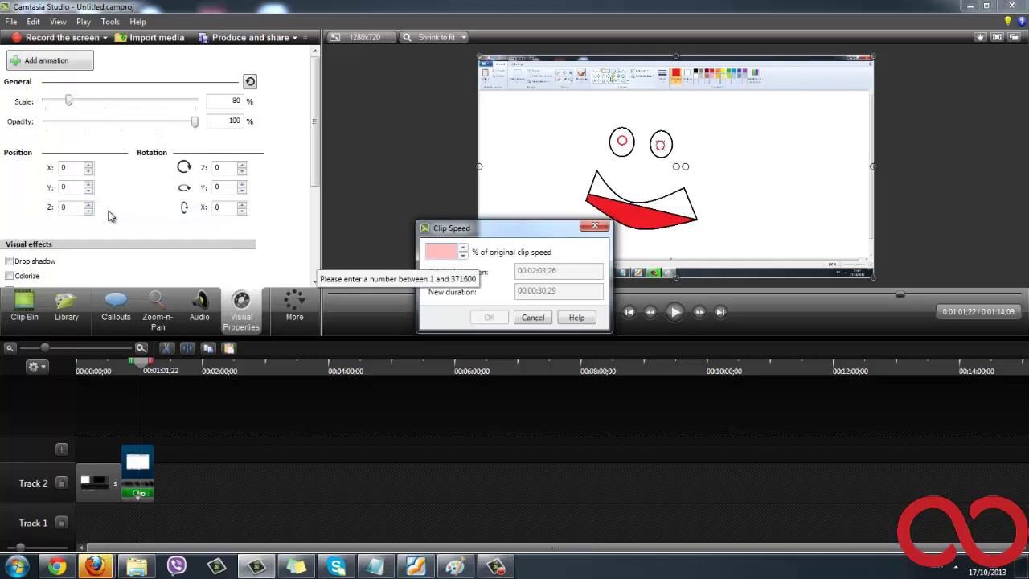
text(9)
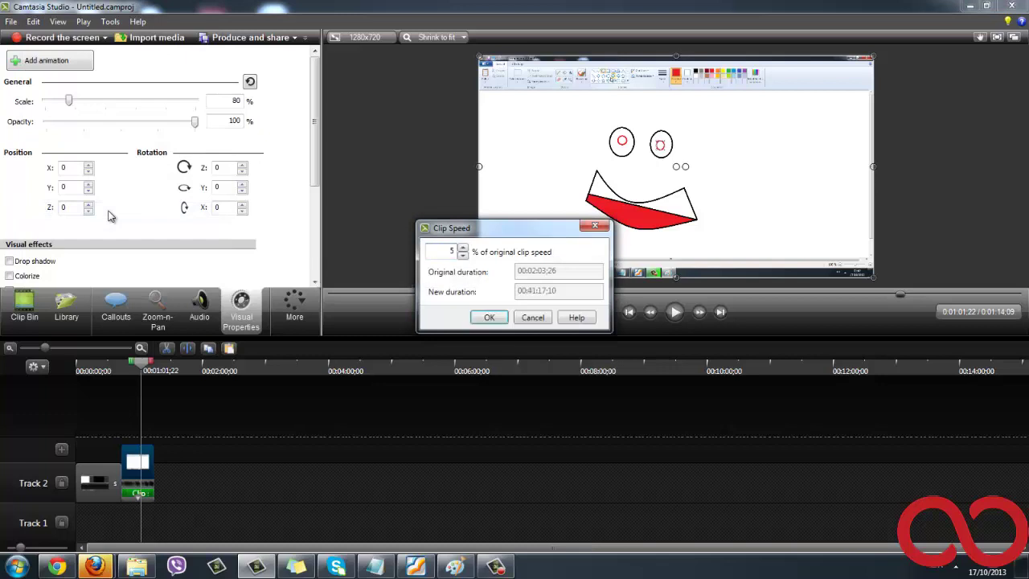
key(BackSpace)
text(900)
key(Return)
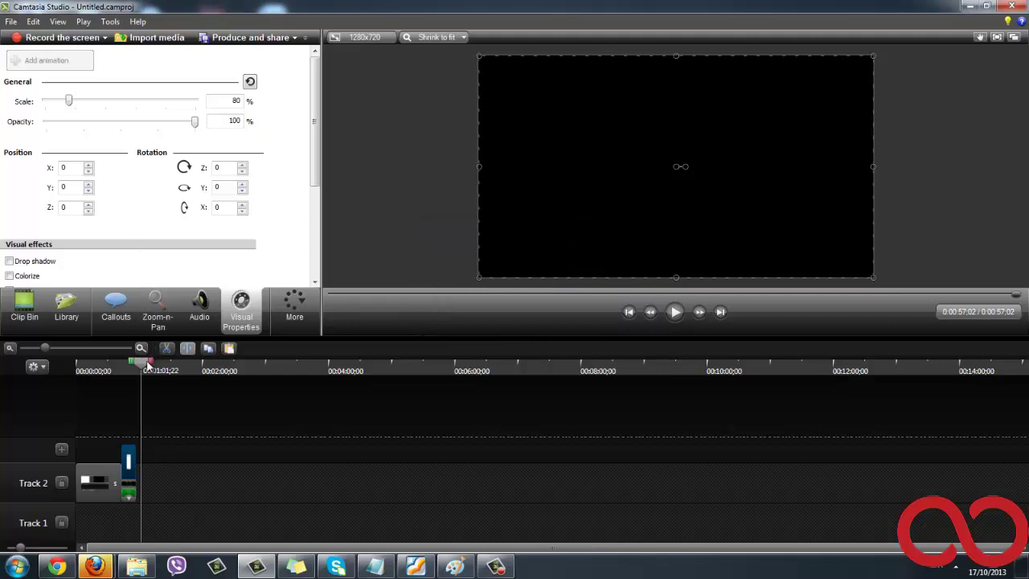
drag(148, 366, 127, 374)
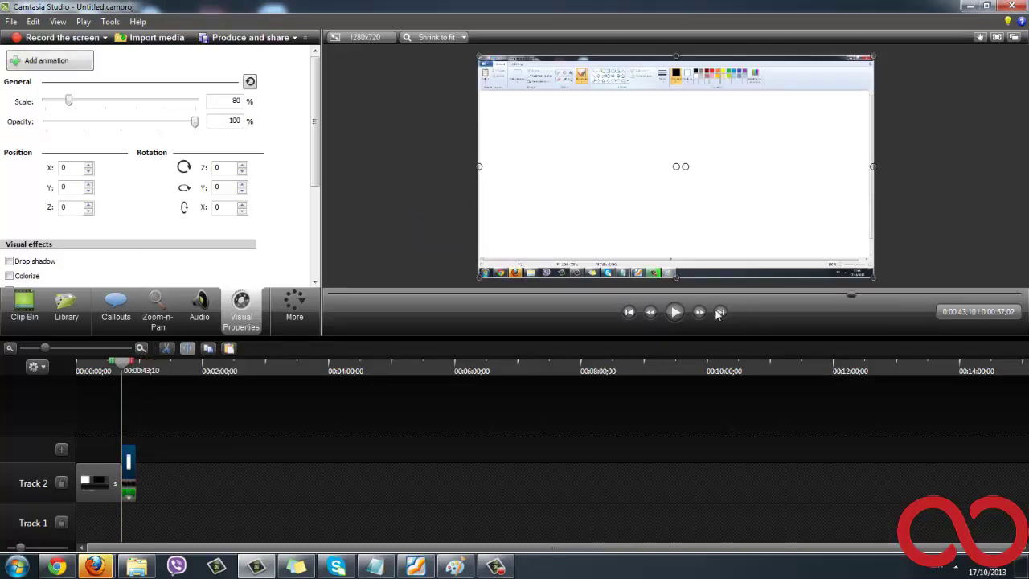
click(675, 312)
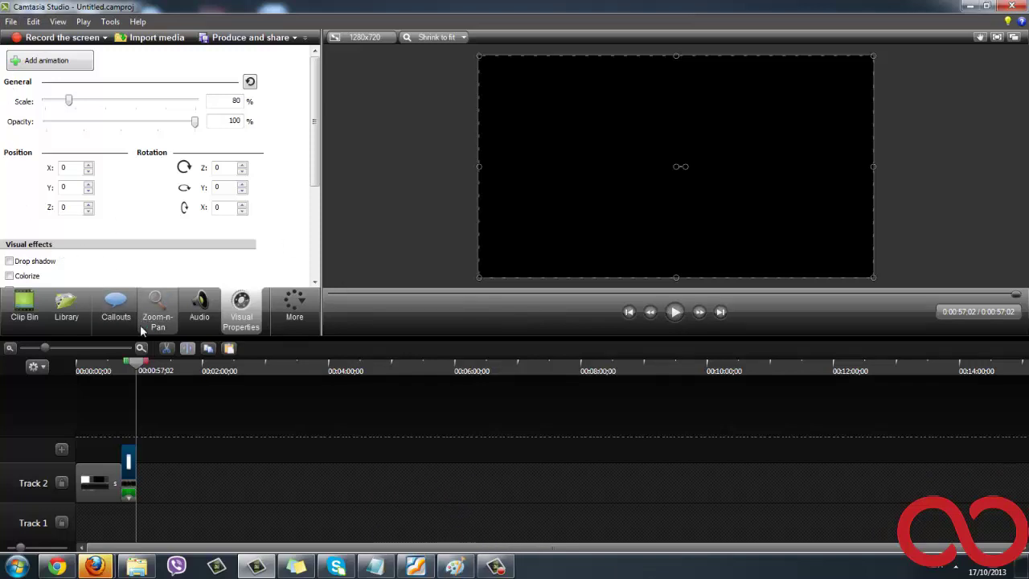
Cut the 0:00:19;23 to 0:00:43;10 section out of the first clip and paste it back as a separate middle clip on Track 2.
click(33, 22)
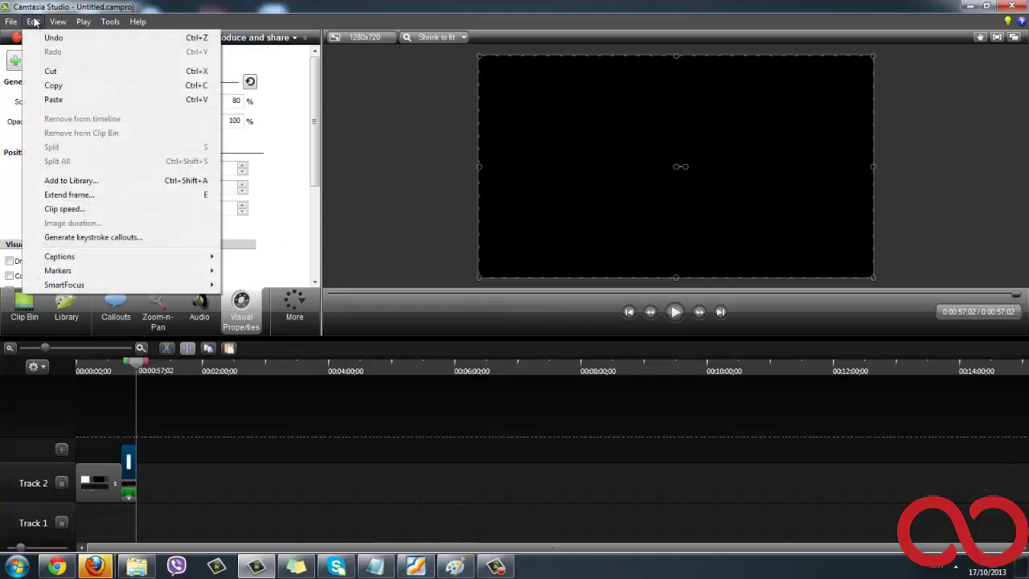
click(97, 469)
mouse_move(141, 368)
mouse_down()
mouse_move(90, 367)
mouse_move(122, 367)
mouse_up()
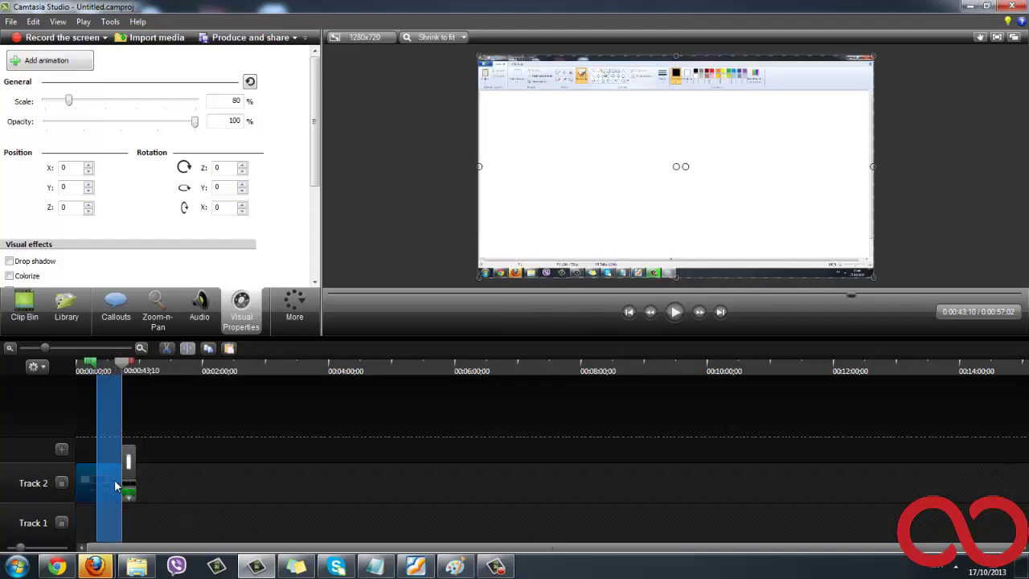
right_click(118, 483)
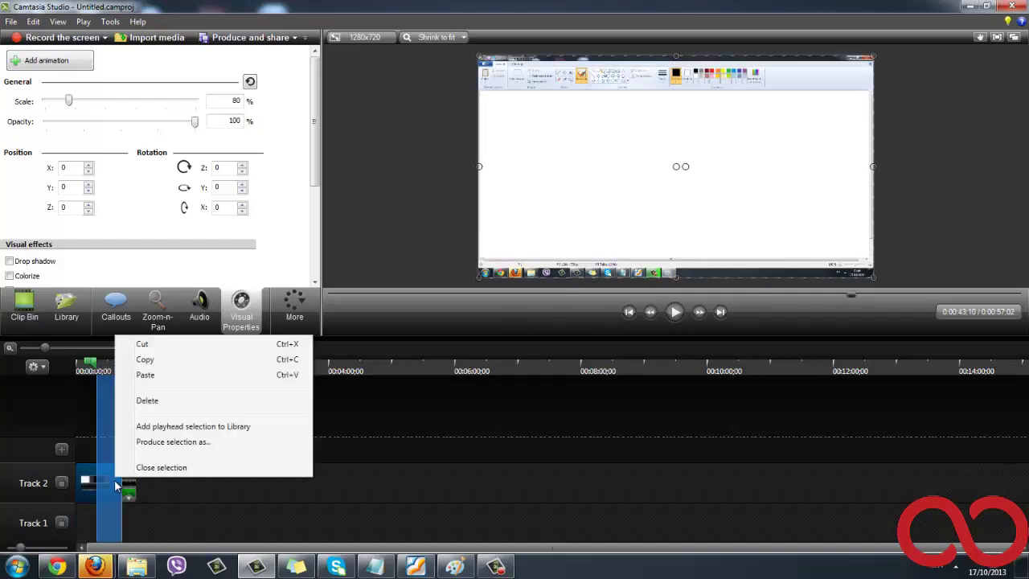
click(142, 345)
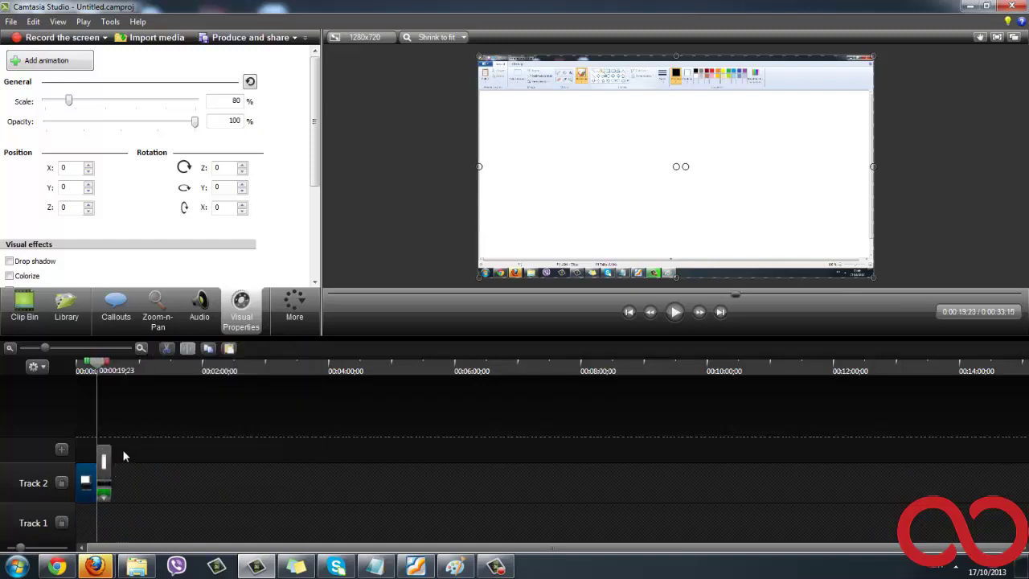
drag(106, 466, 124, 480)
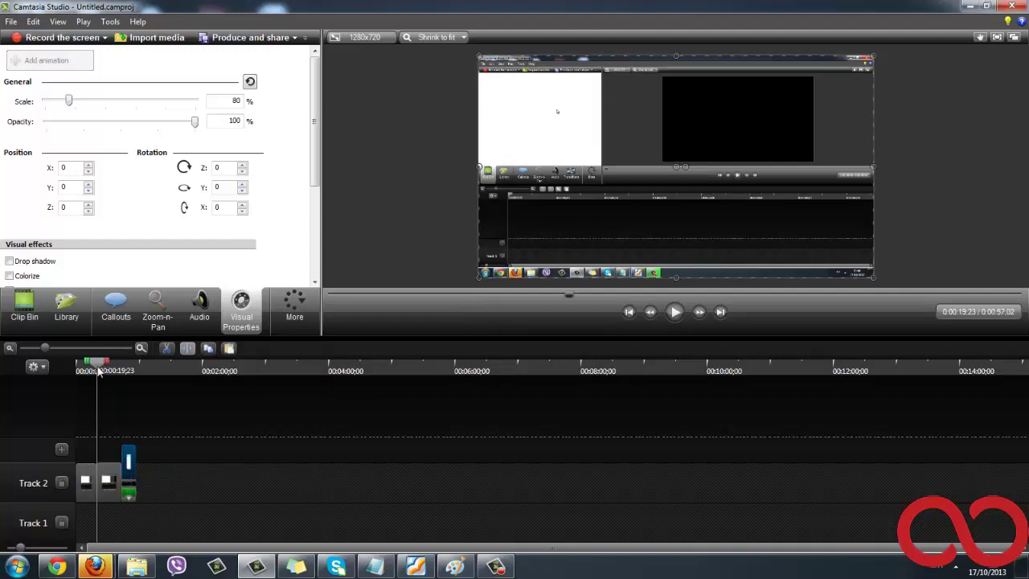
mouse_move(99, 371)
mouse_down()
mouse_move(126, 374)
mouse_move(96, 389)
mouse_up()
Try a speed of 200% of the original clip speed on the middle clip and undo the change.
click(108, 474)
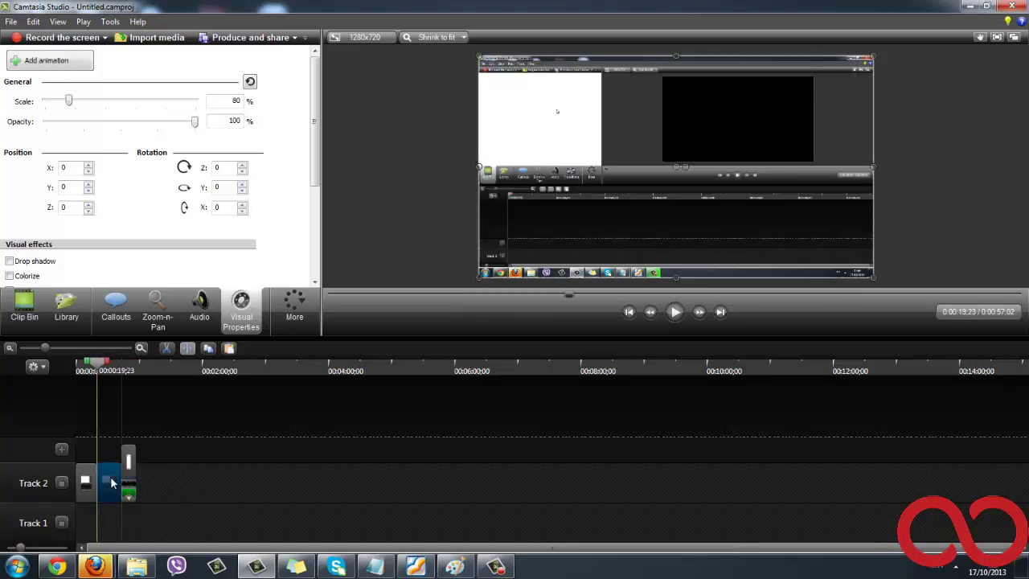
click(31, 22)
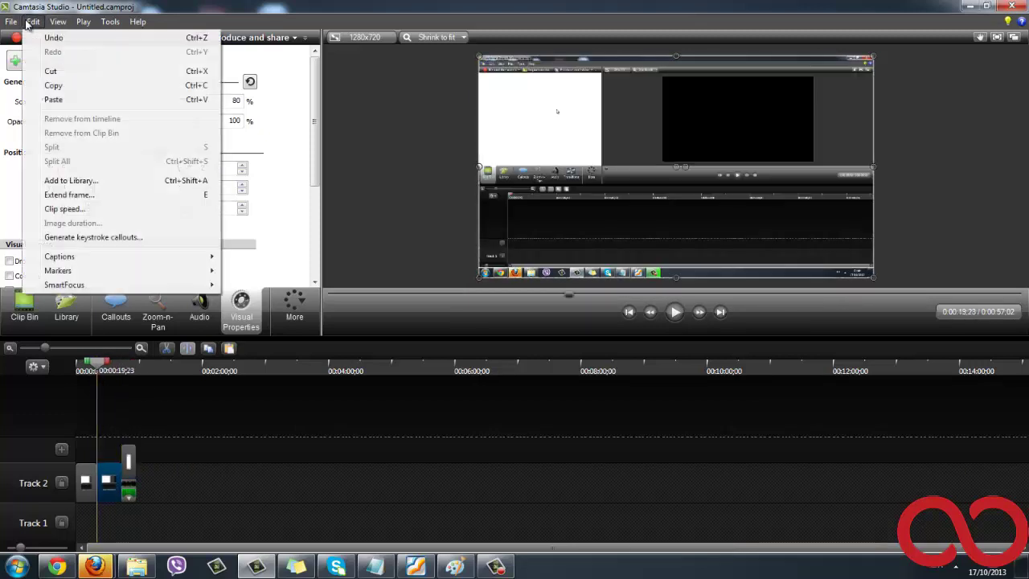
click(65, 209)
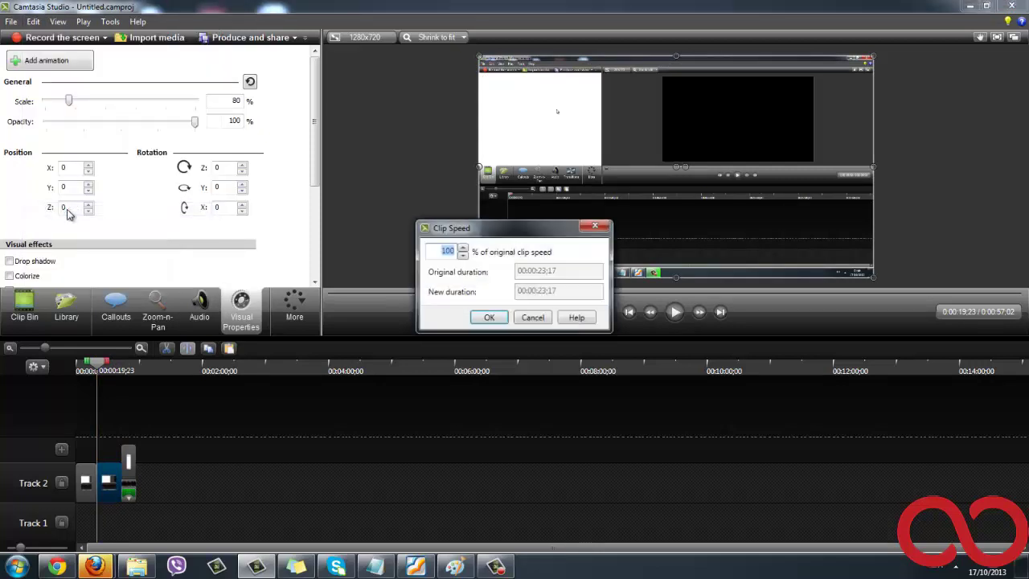
click(446, 251)
key(BackSpace)
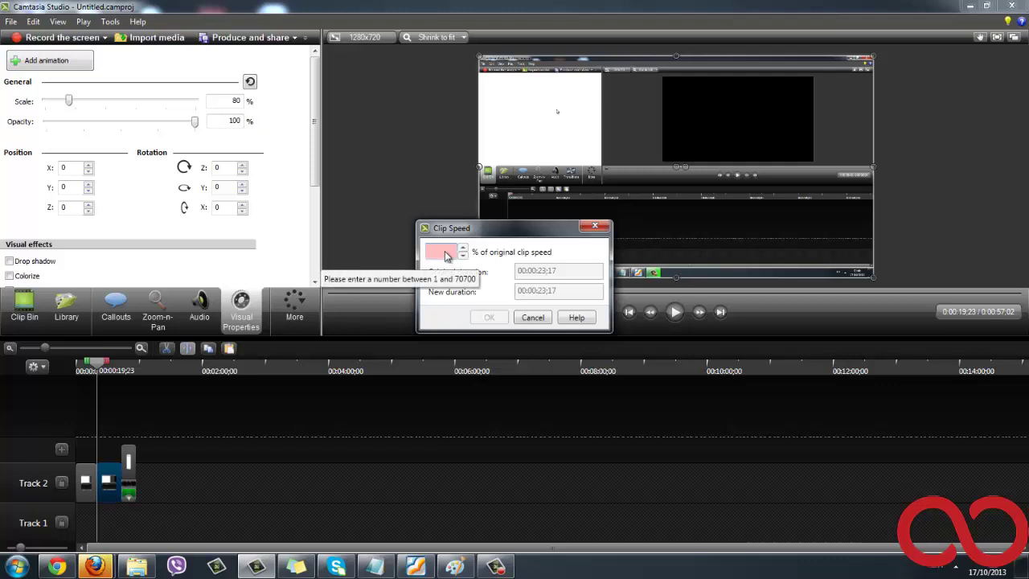
text(200)
key(Return)
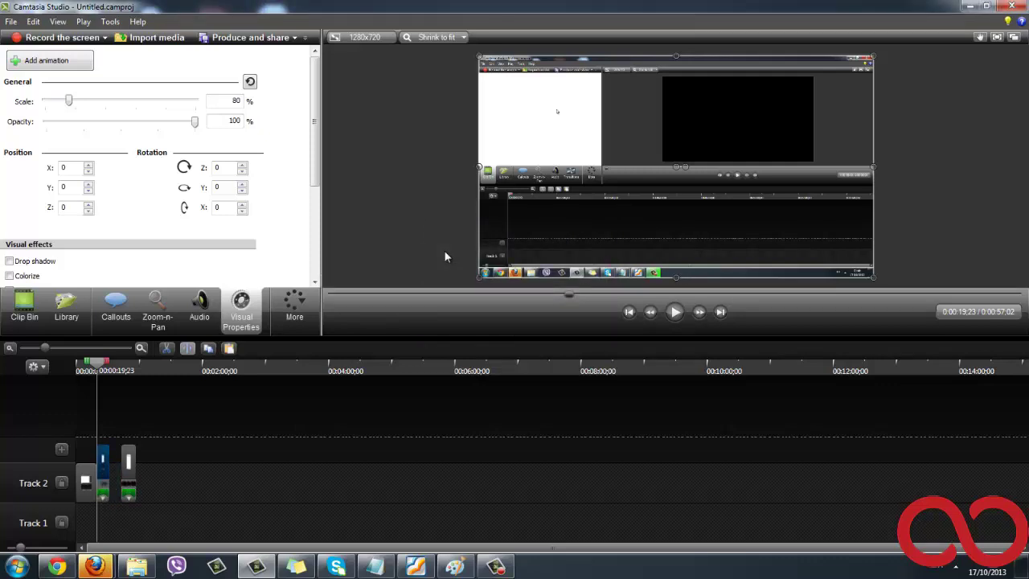
key(ctrl+z)
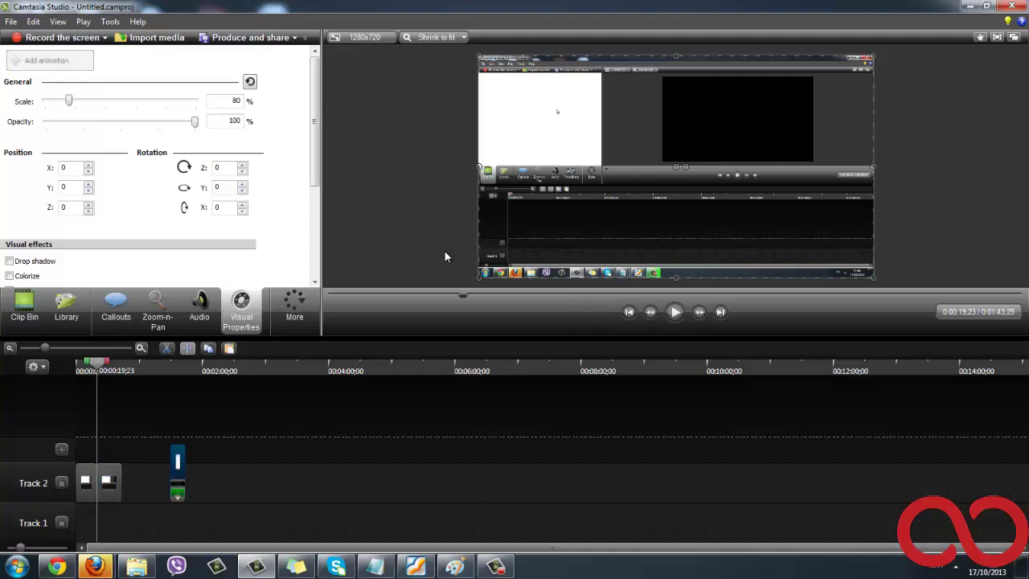